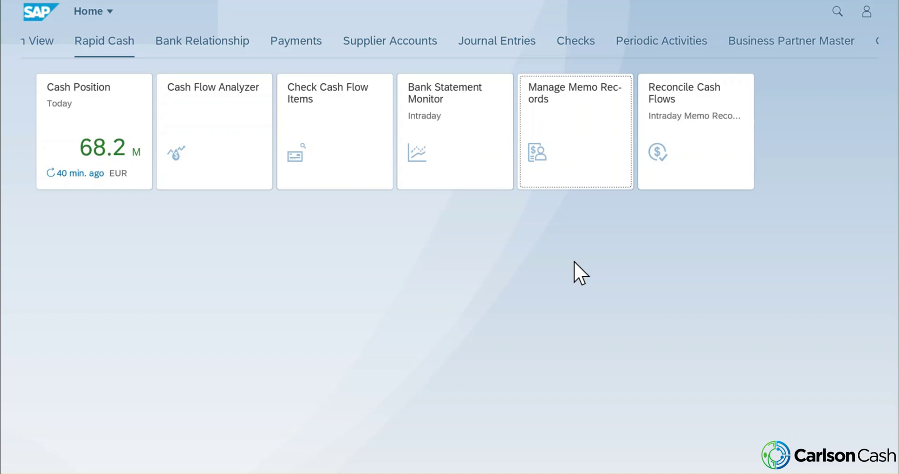
- Start a new memo record from the Manage Memo Records app
left_click(569, 142)
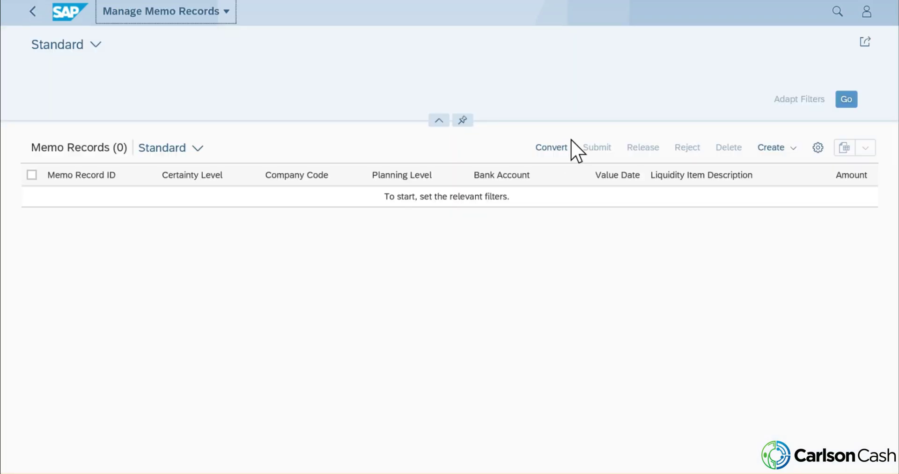
left_click(795, 189)
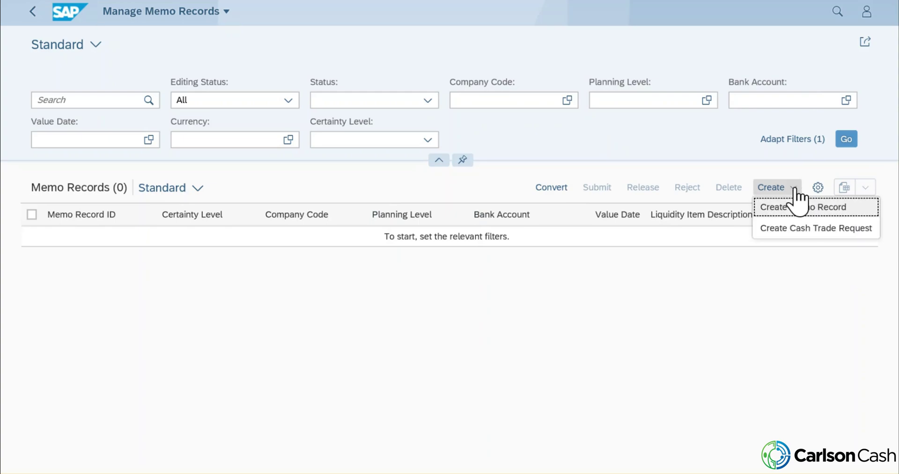
left_click(800, 202)
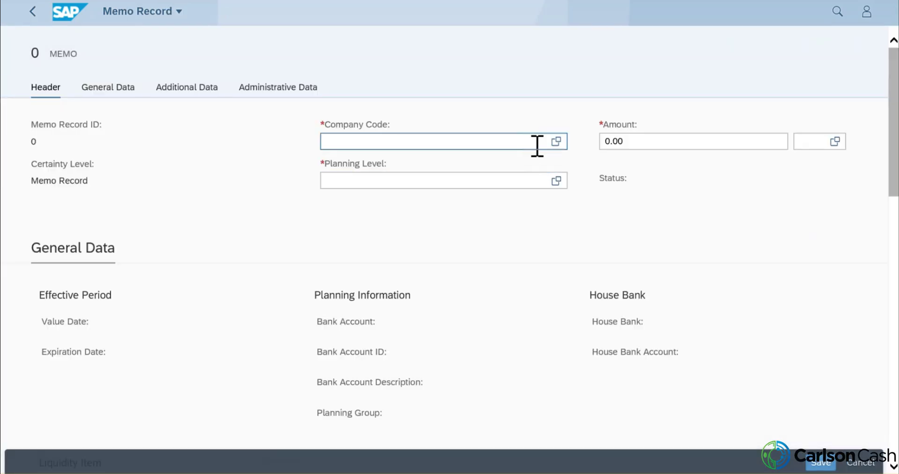
- Enter company code 9100 (Test US Company) and amount 250000
left_click(538, 141)
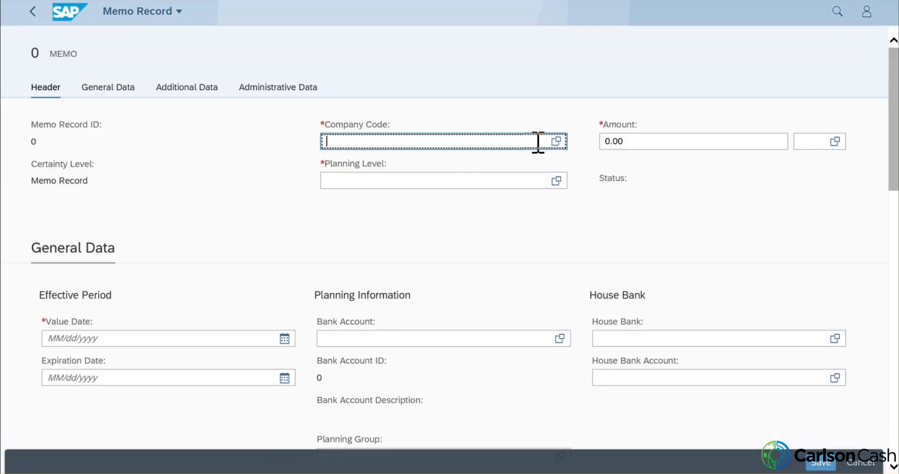
type("9100")
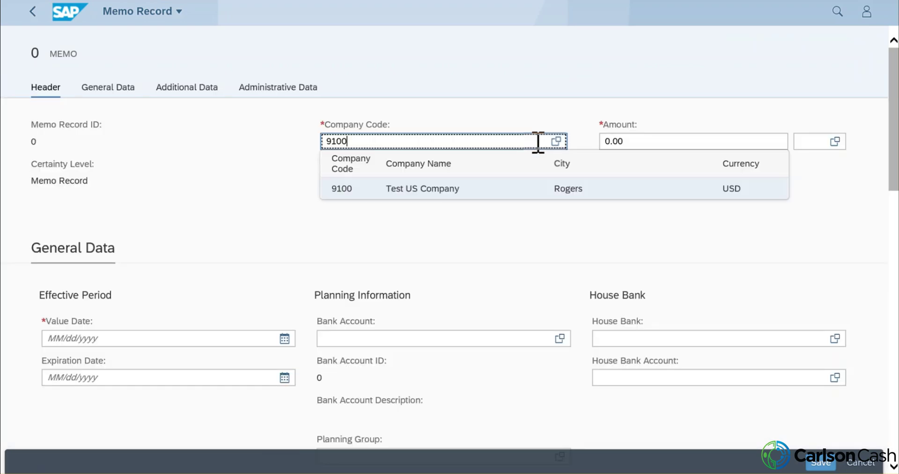
left_click(531, 190)
left_click(639, 141)
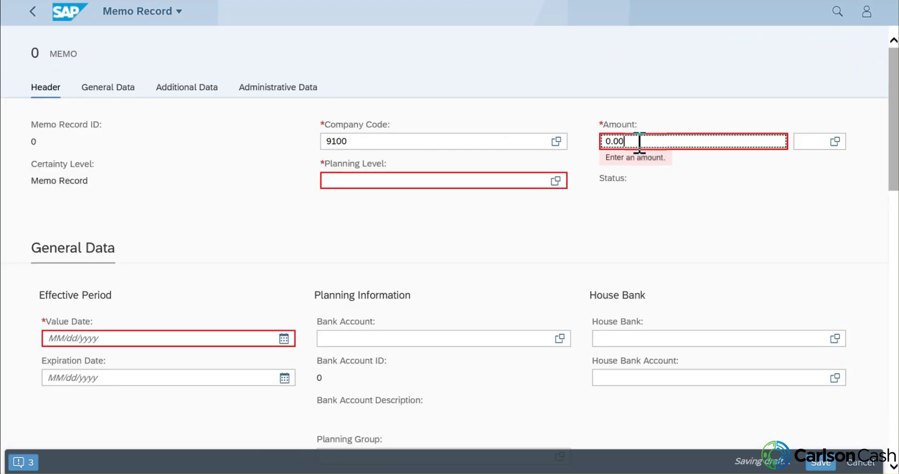
double_click(639, 141)
type("2")
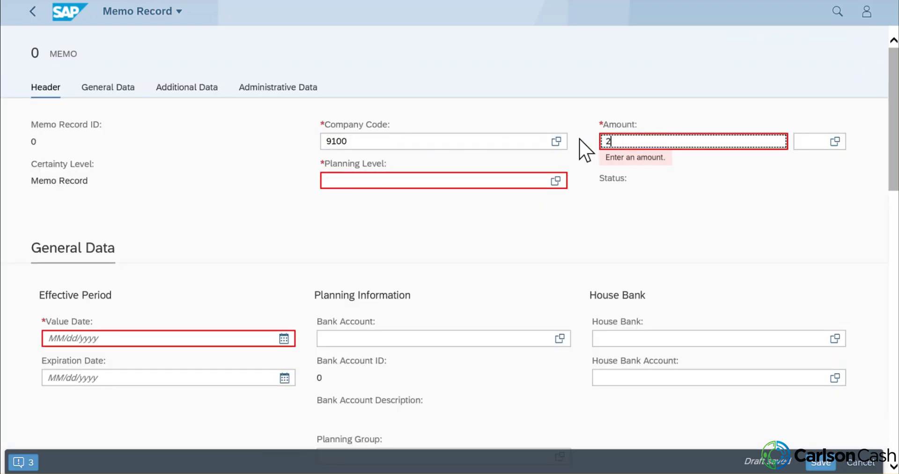
type("50000")
- Set the currency to USD and the planning level to IW
left_click(801, 141)
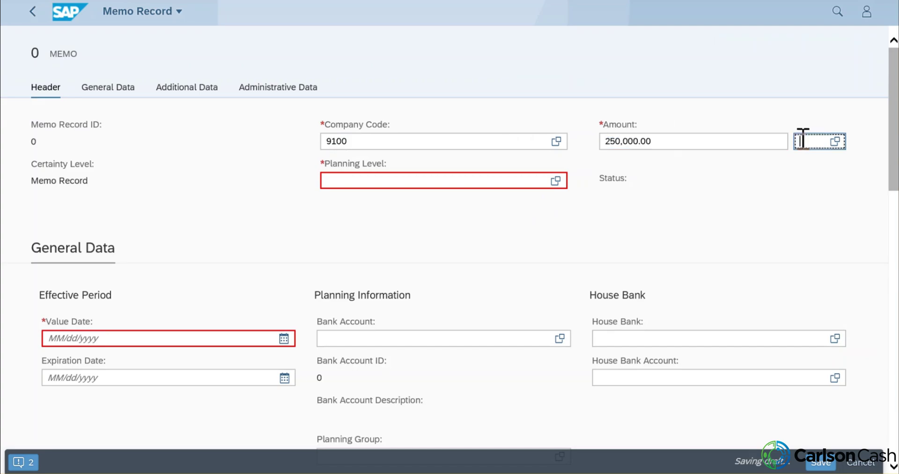
type("USD")
left_click(745, 185)
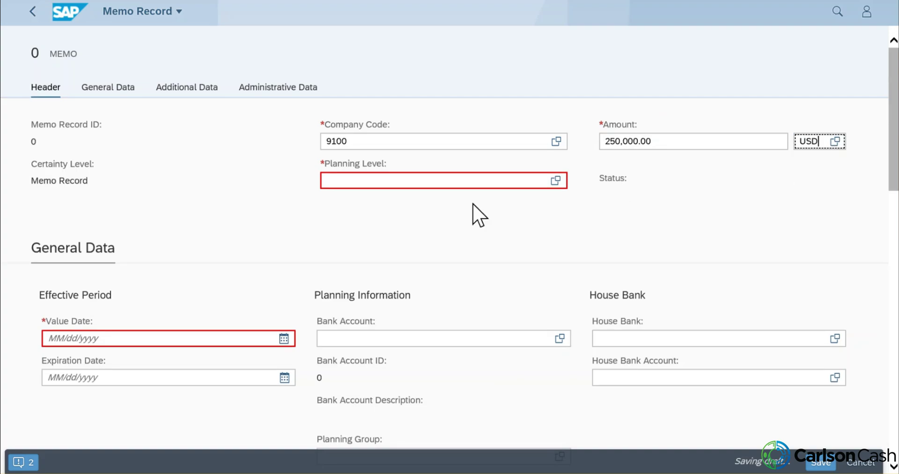
left_click(461, 182)
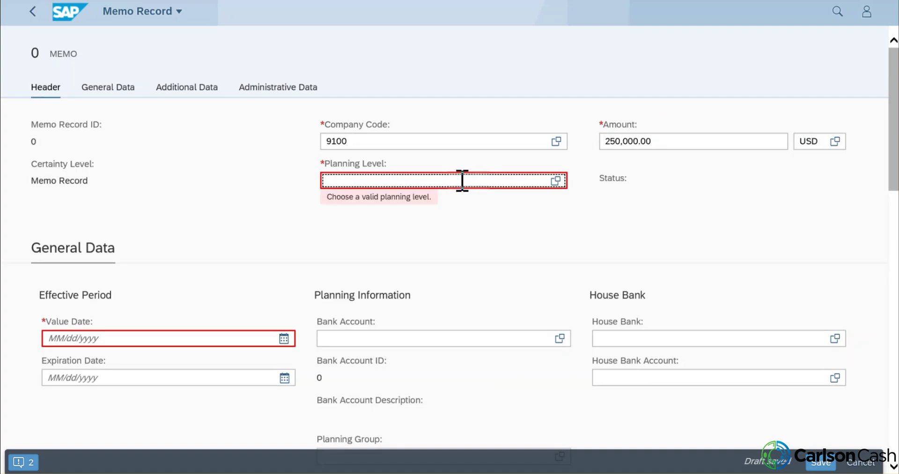
type("IW")
- Set value date 07/22/2020 and expiration date 07/23/2020
left_click(284, 338)
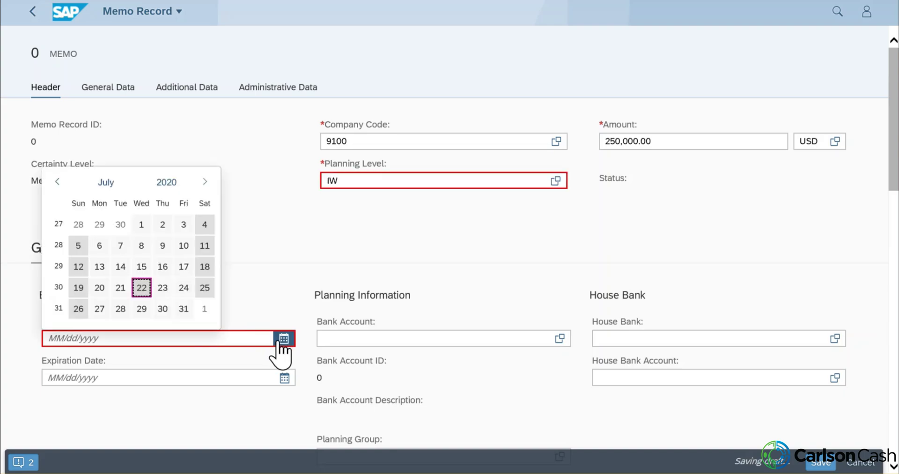
left_click(142, 288)
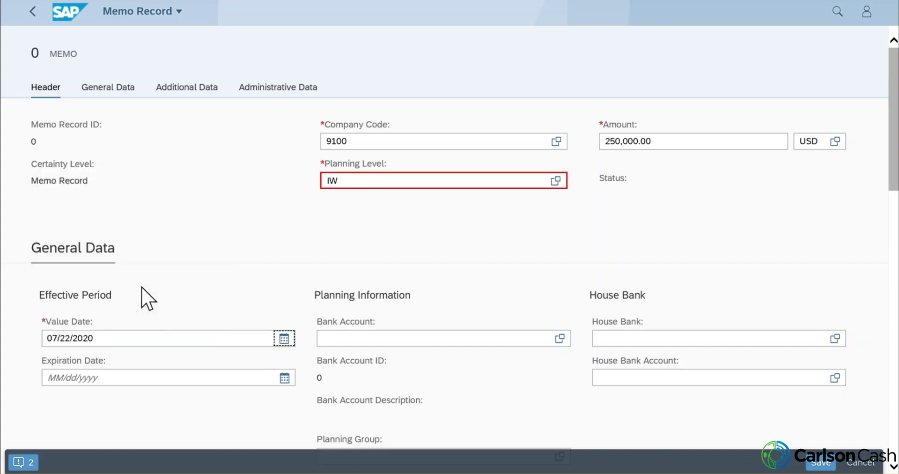
left_click(283, 379)
left_click(163, 328)
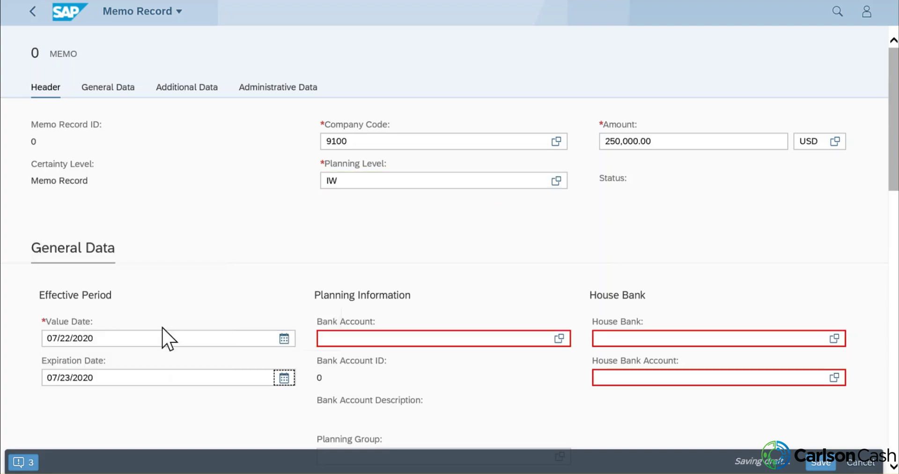
- Assign company 9100's bank account 100000 to the memo record
left_click(557, 338)
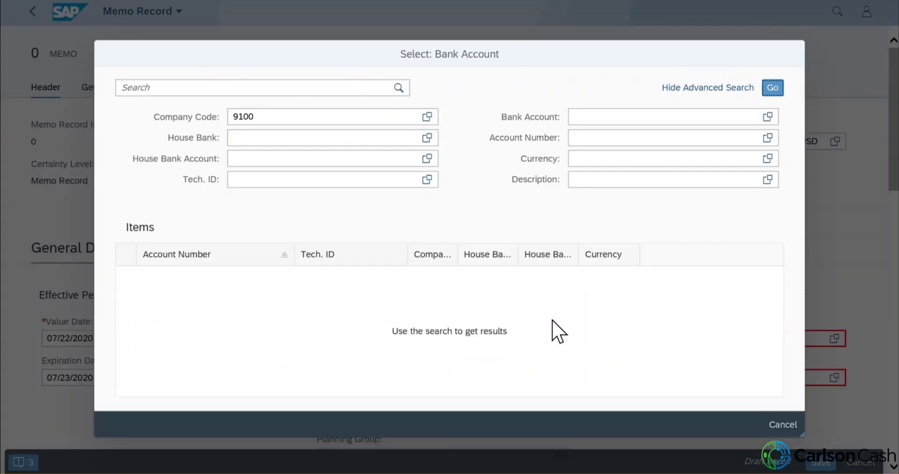
left_click(772, 88)
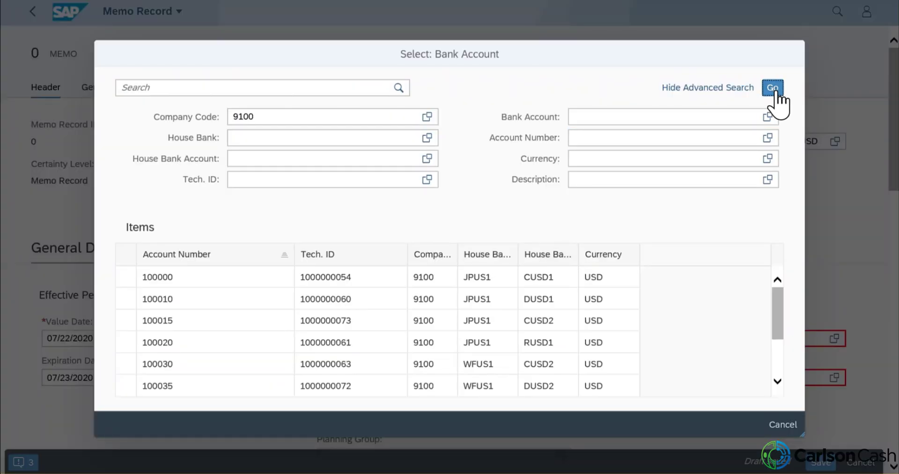
left_click(196, 277)
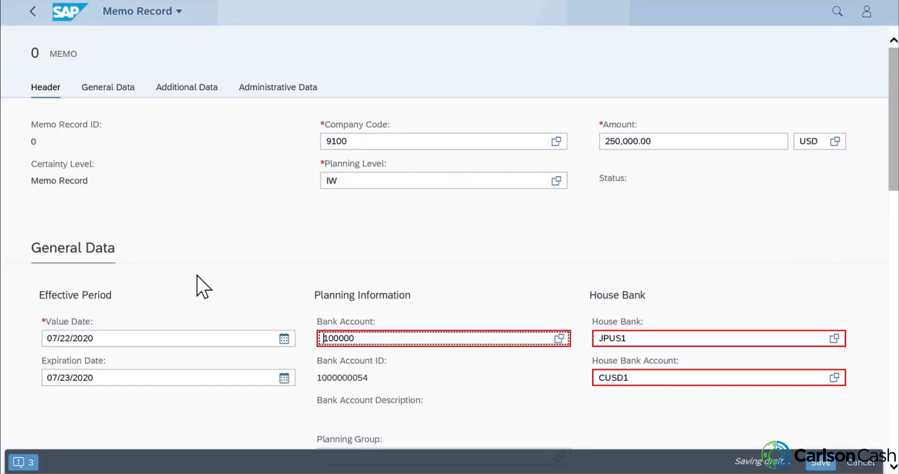
- Add the note 'After Hours Wire', save memo record 865, and return to the memo list
scroll(537, 235, "down", 3)
scroll(537, 237, "down", 5)
scroll(537, 237, "down", 4)
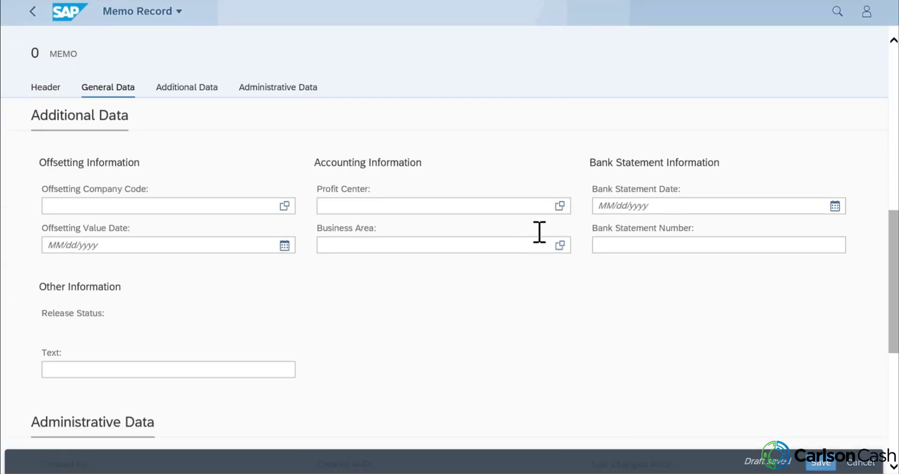
scroll(538, 234, "down", 1)
scroll(537, 232, "down", 1)
left_click(86, 255)
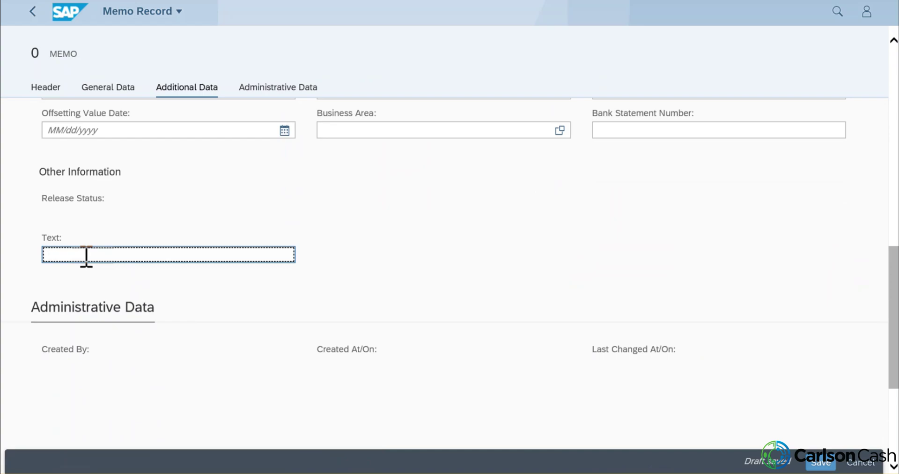
type("After ")
type("Hours Wire")
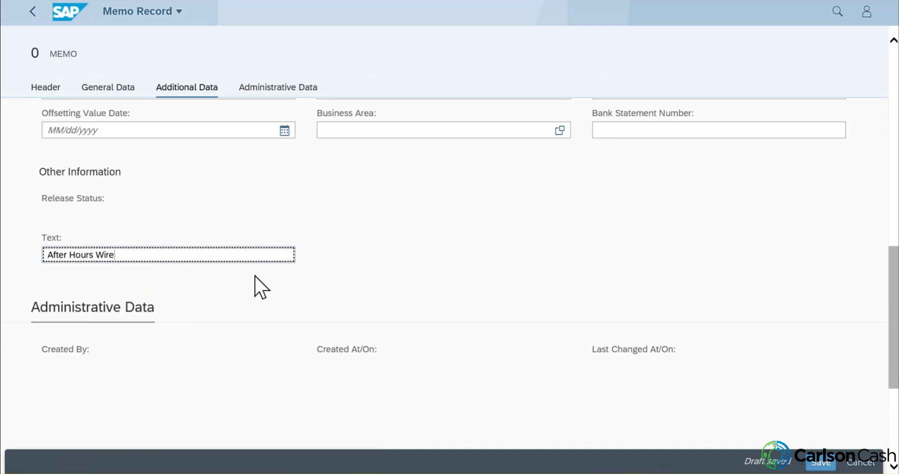
left_click(820, 461)
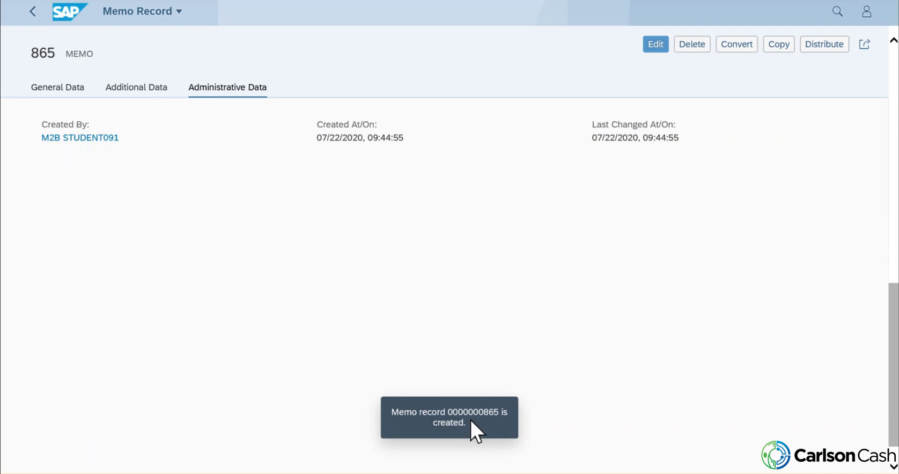
left_click(31, 14)
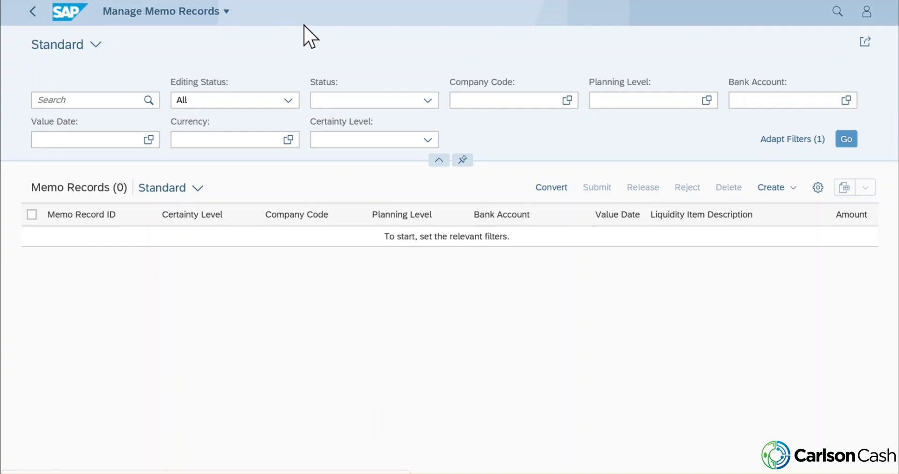
- Filter memo records by company 9100, single value date 07/22/2020 and Active status, then search
left_click(542, 99)
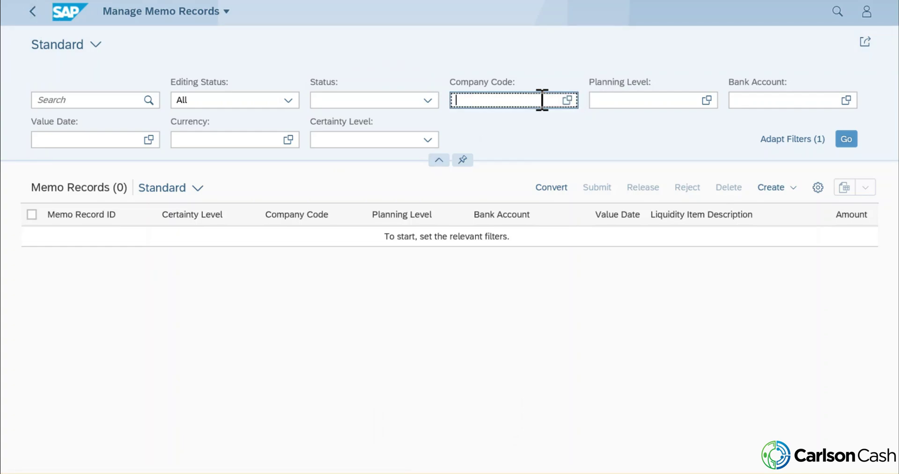
type("910")
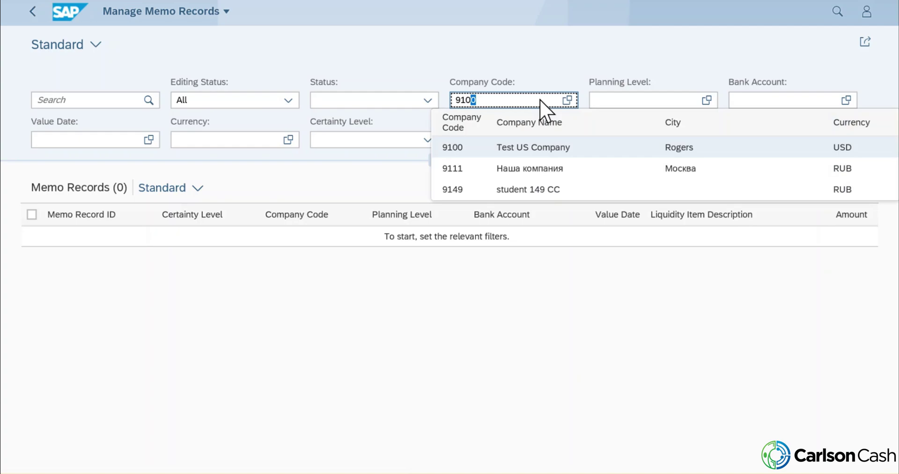
type("0")
left_click(595, 149)
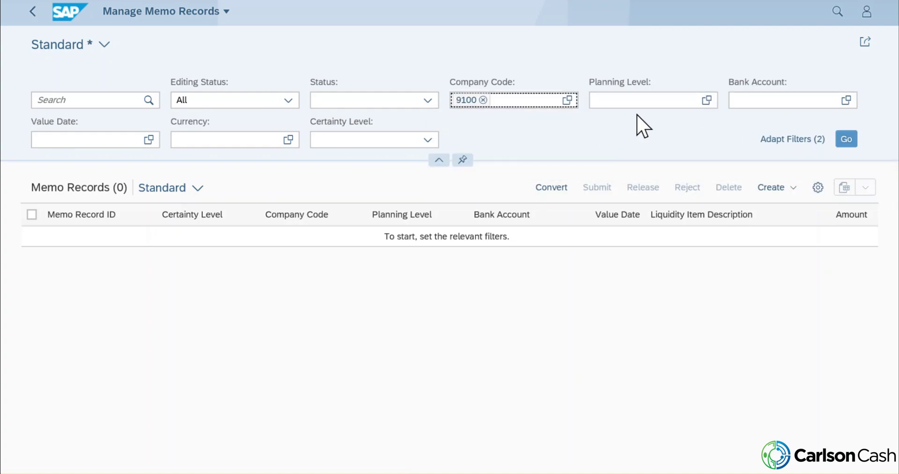
left_click(148, 141)
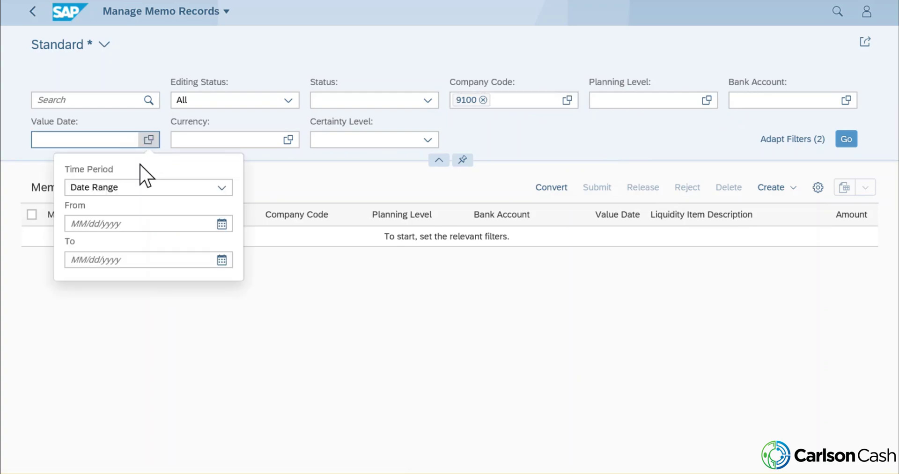
left_click(221, 187)
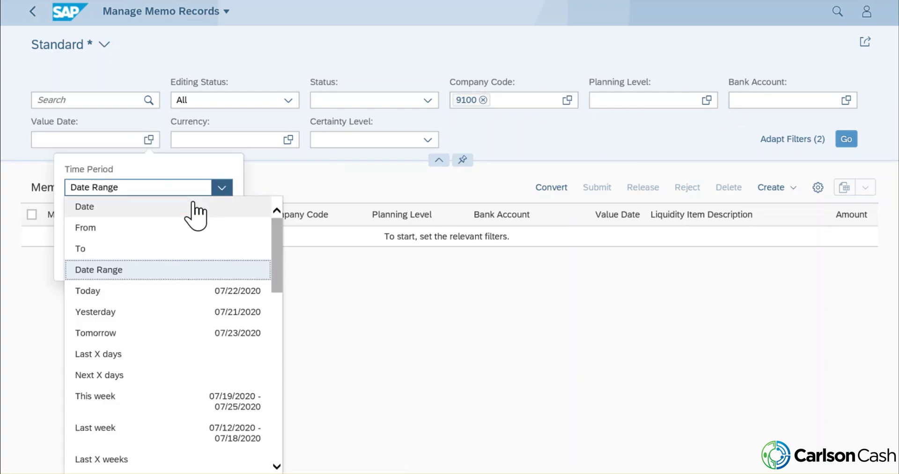
left_click(246, 206)
left_click(221, 209)
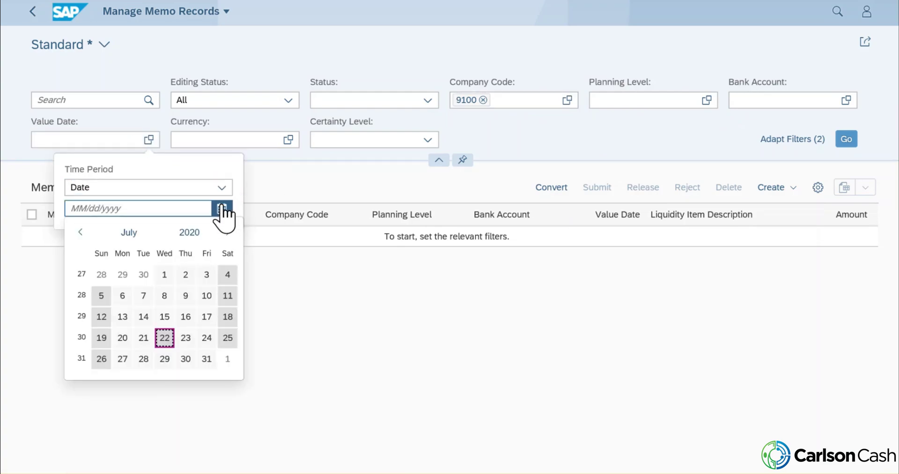
left_click(166, 339)
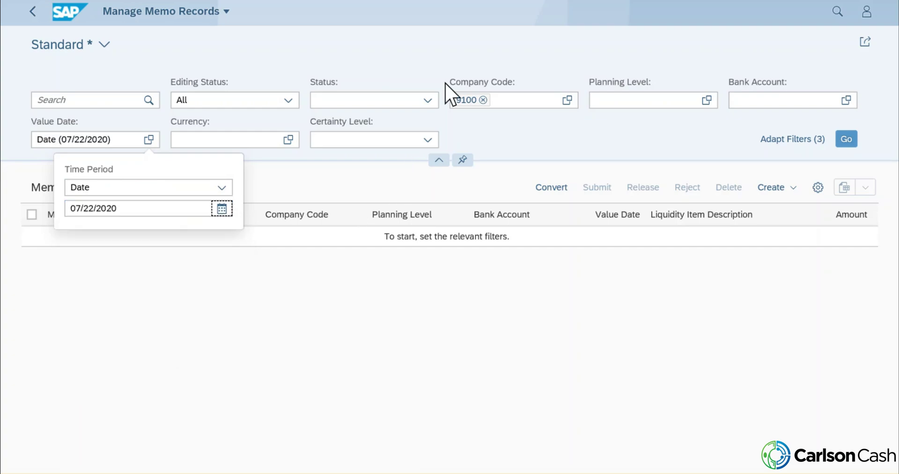
left_click(426, 100)
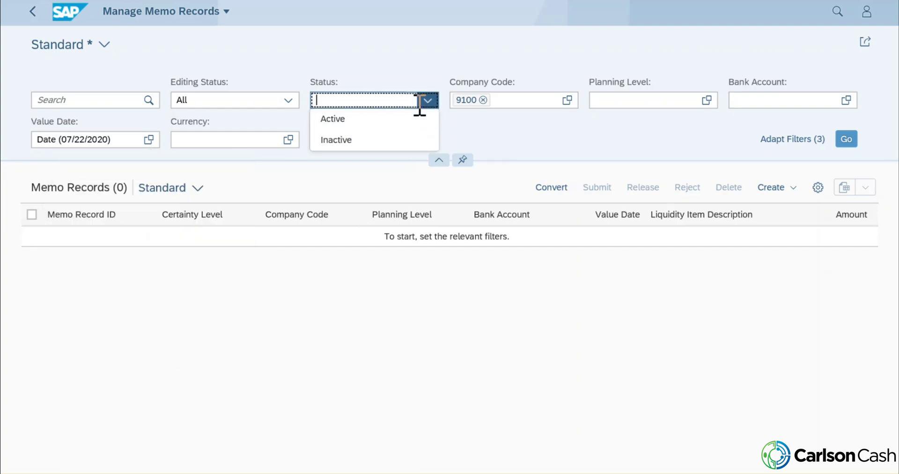
left_click(406, 120)
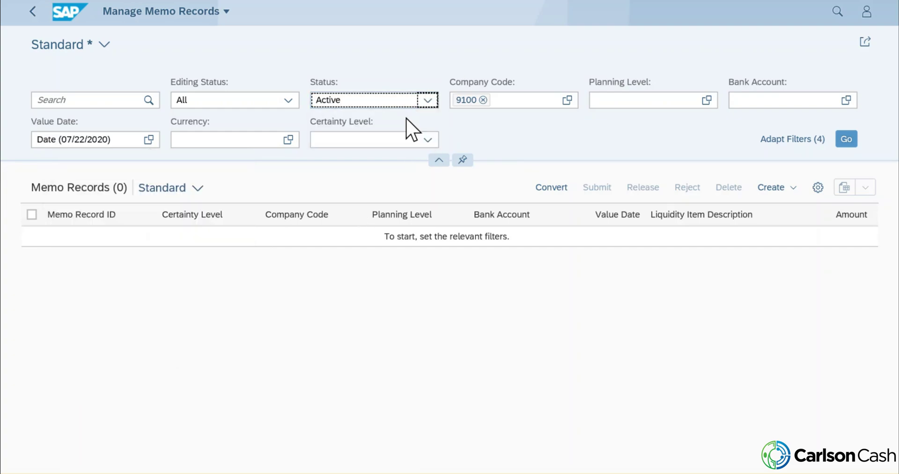
left_click(849, 139)
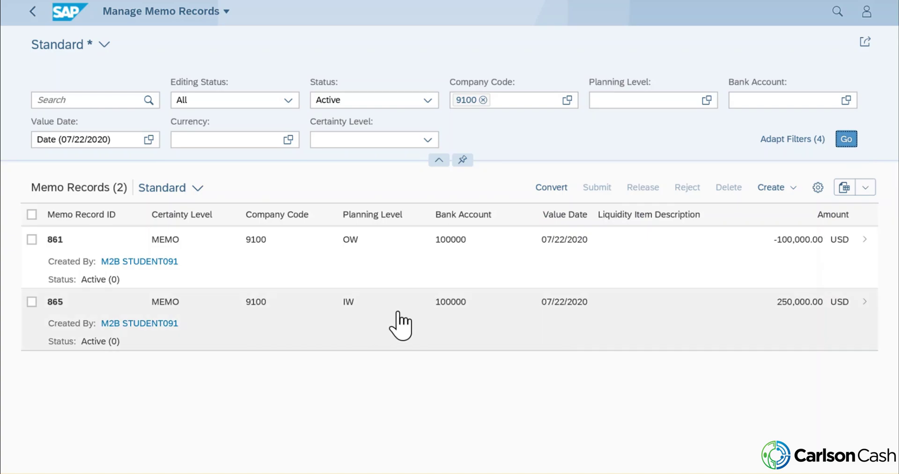
- In Cash Flow Analyzer, expand USD > 9100 > account 100000
left_click(39, 13)
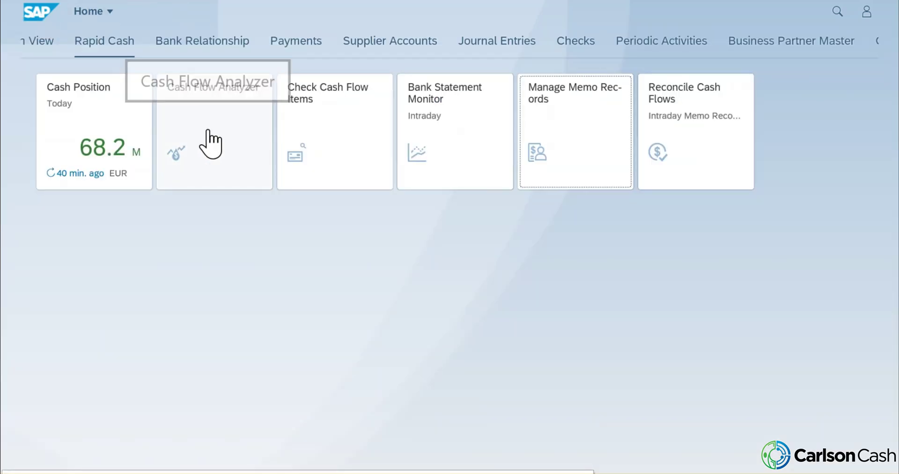
left_click(208, 132)
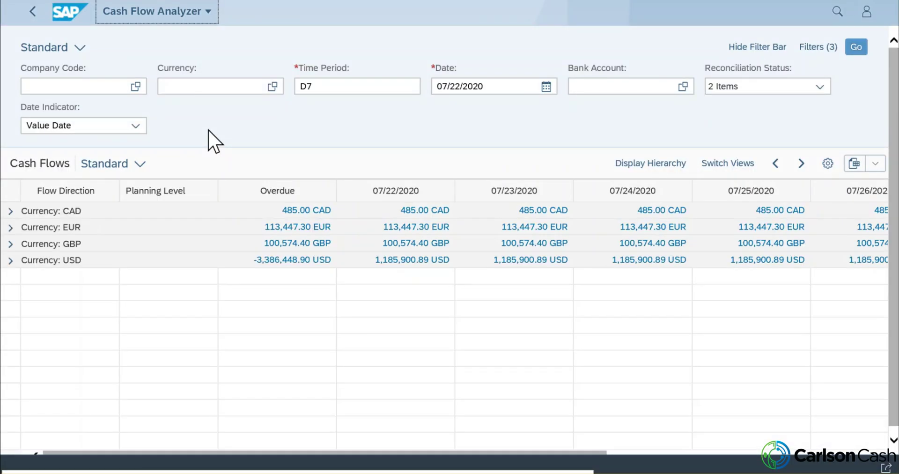
left_click(11, 260)
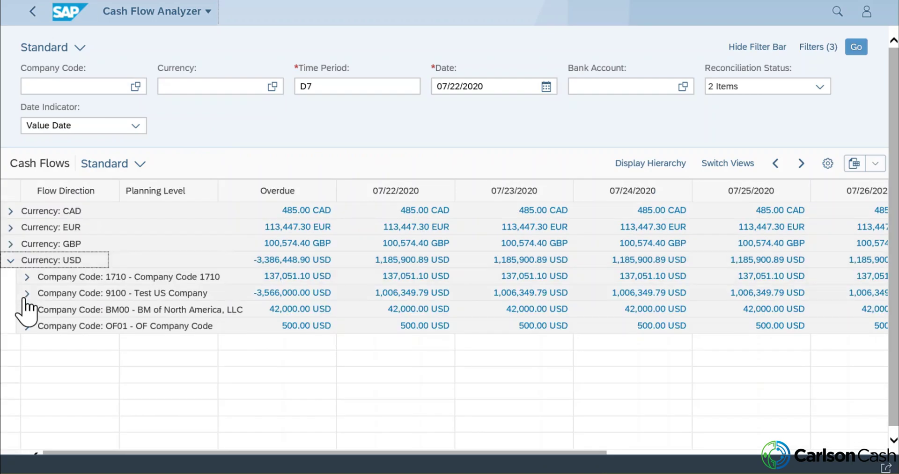
left_click(26, 293)
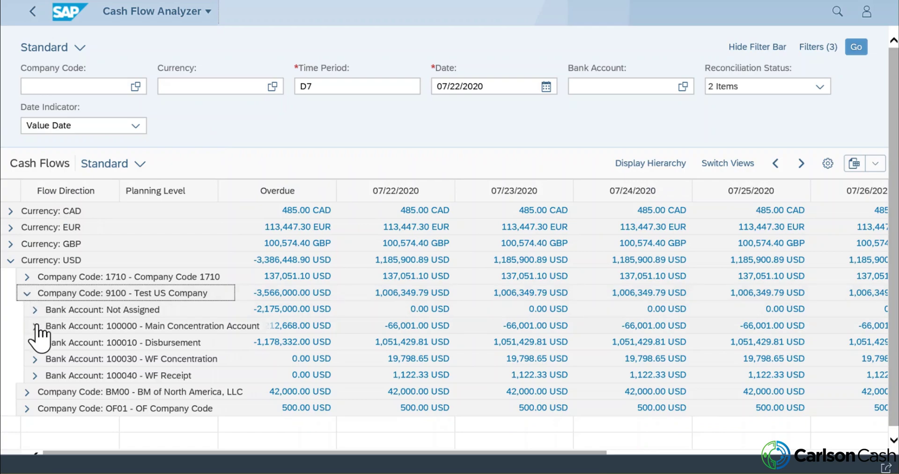
left_click(36, 325)
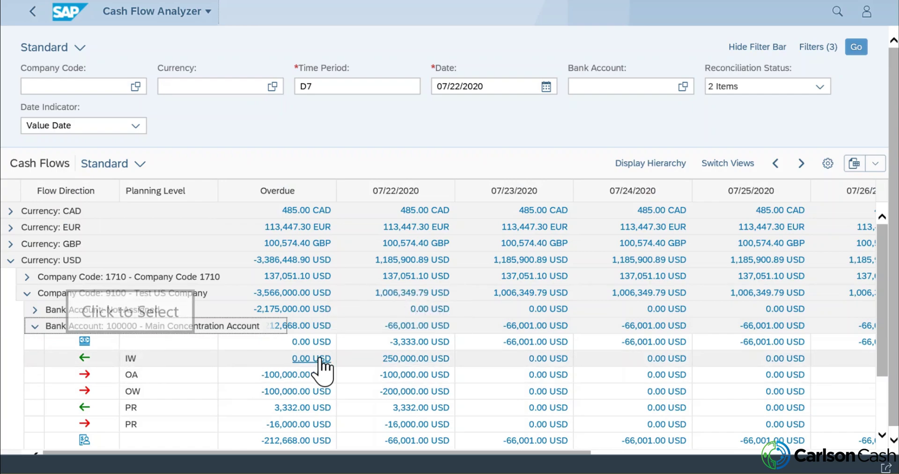
- Drill into the 250,000.00 USD IW inflow to list its documents
left_click(396, 360)
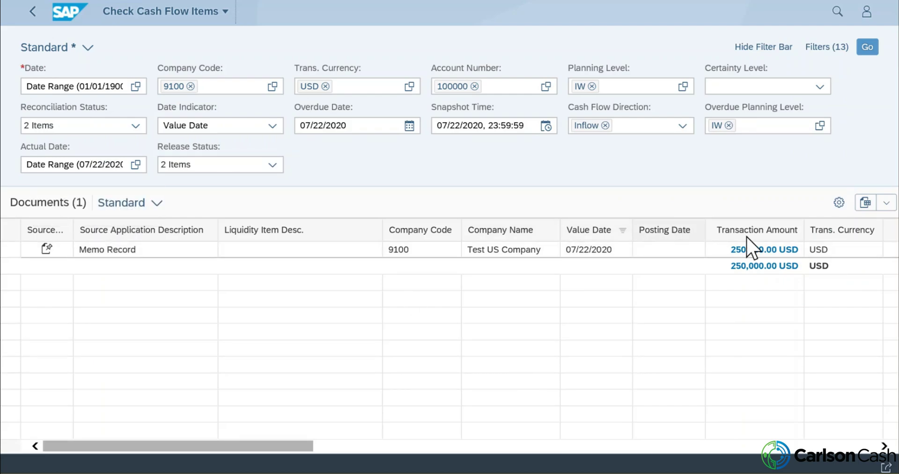
- Open and review the 250,000.00 USD item's detail page for memo record 865, 'After Hours Wire'
left_click(753, 249)
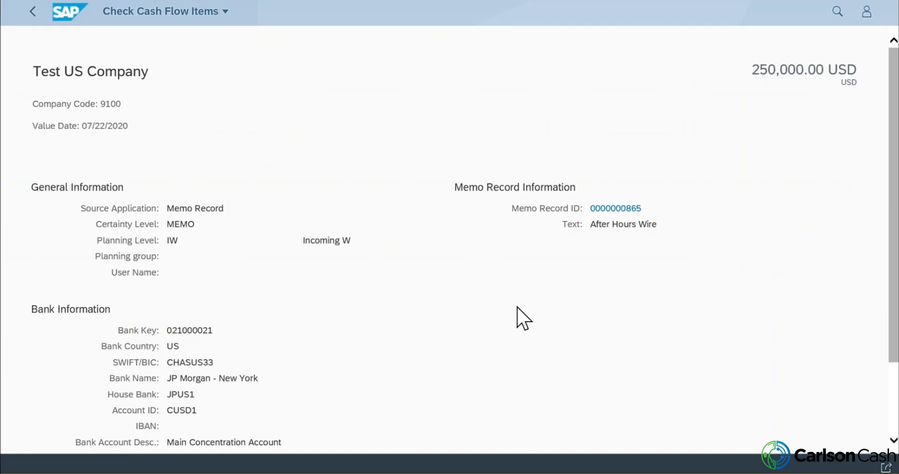
scroll(516, 315, "down", 3)
scroll(529, 320, "up", 3)
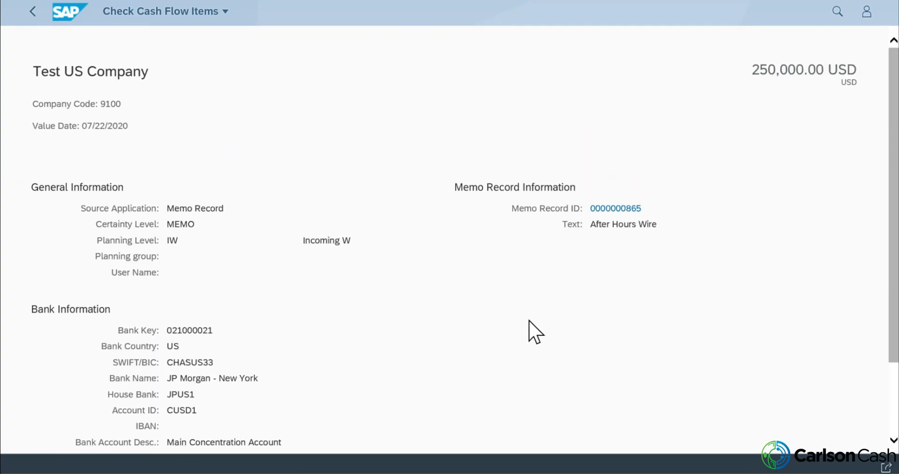